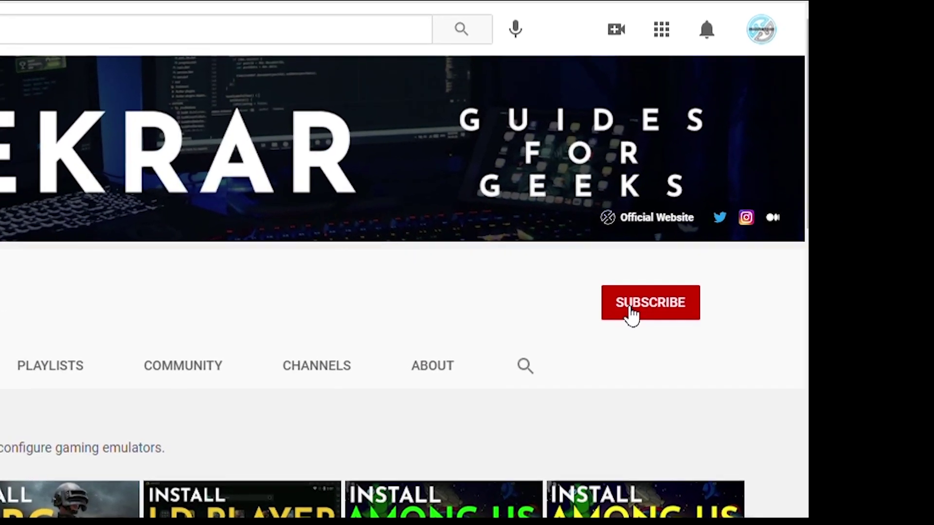
- Subscribe to the guides channel and set its notification bell to All
left_click(543, 318)
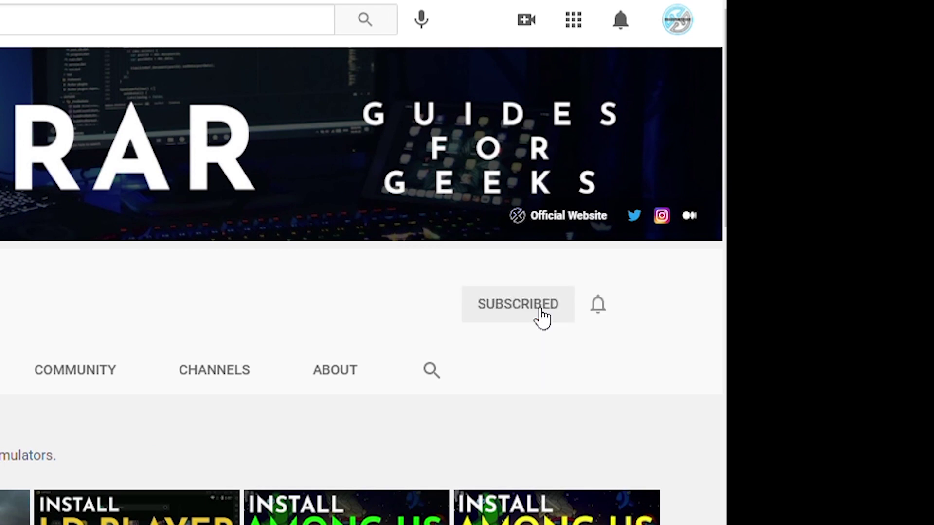
left_click(600, 320)
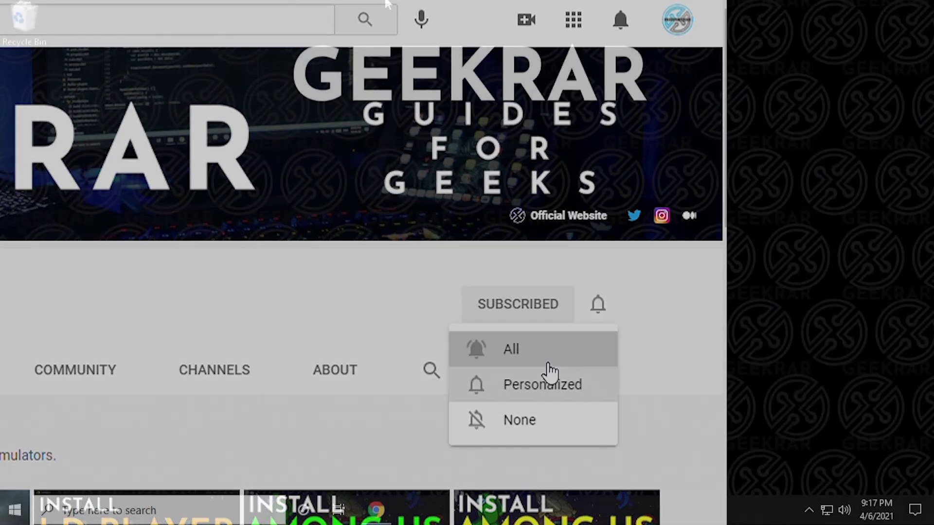
left_click(546, 360)
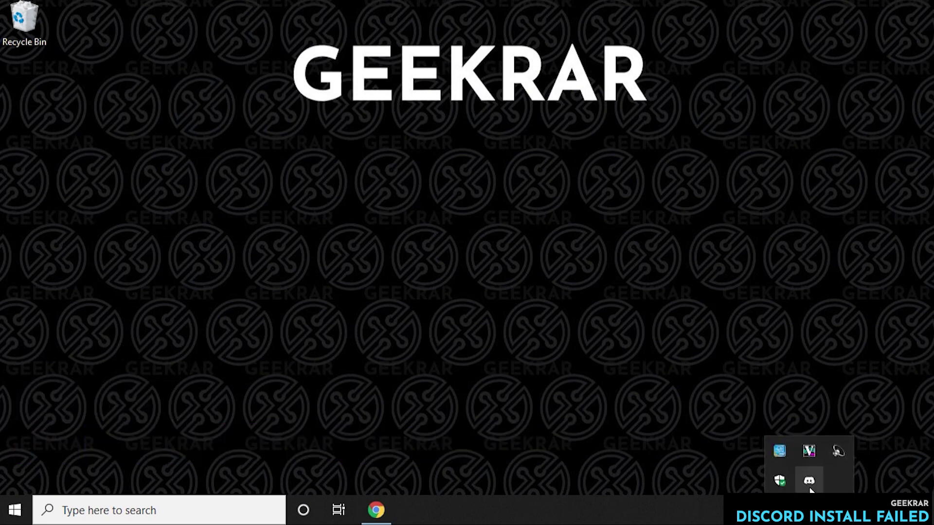
- Quit Discord from its tray icon and find its leftover processes in Task Manager
right_click(809, 481)
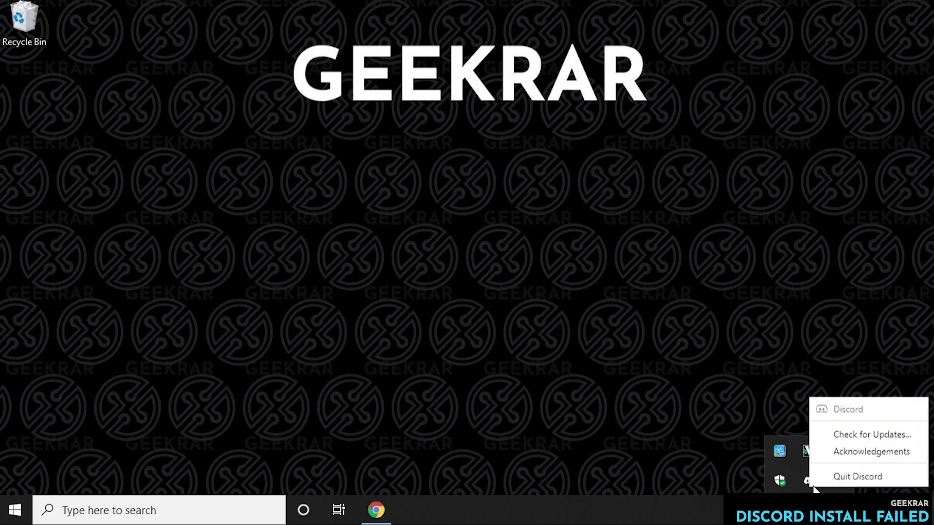
left_click(857, 477)
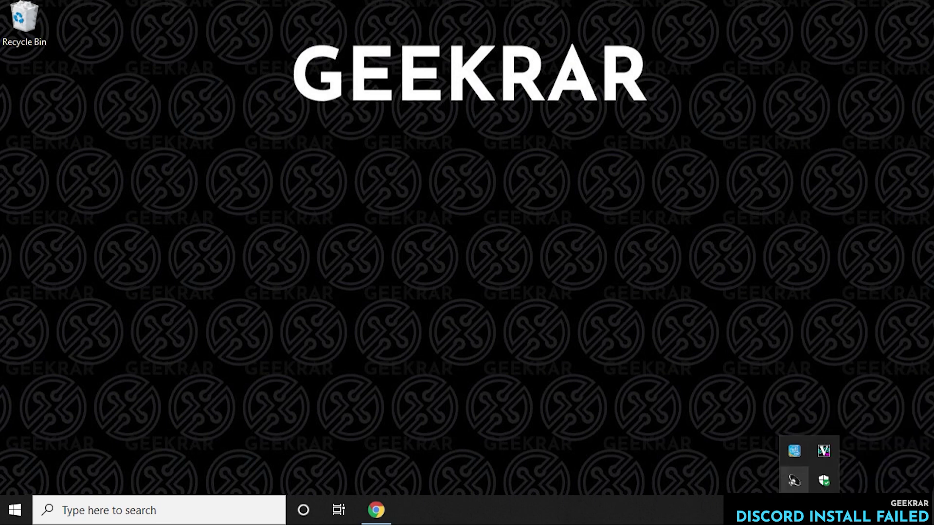
right_click(691, 517)
left_click(734, 446)
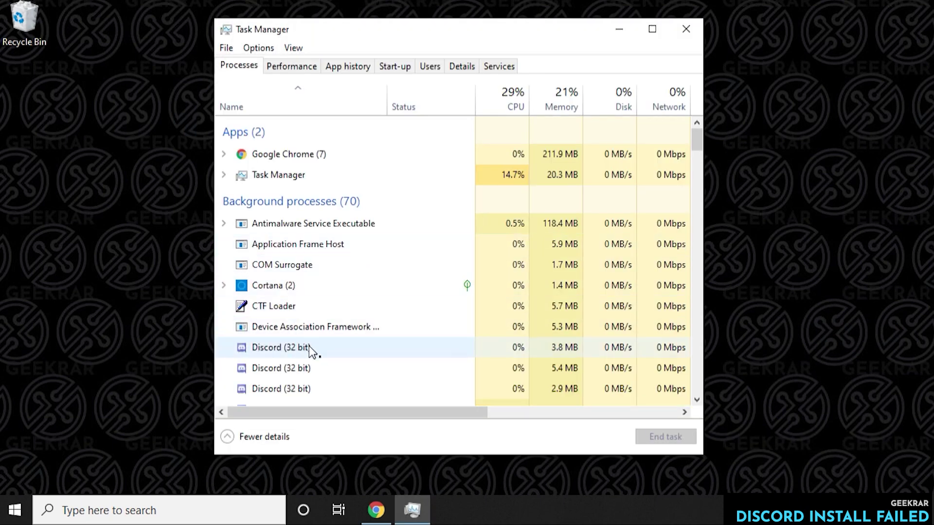
scroll(416, 311, "down", 1)
scroll(417, 311, "down", 3)
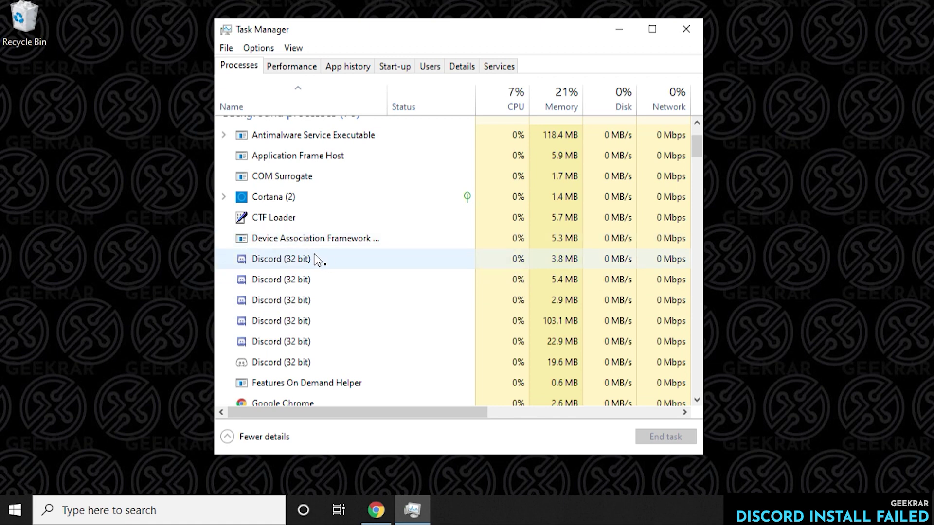
- End every remaining Discord (32 bit) process in Task Manager
right_click(321, 259)
left_click(330, 259)
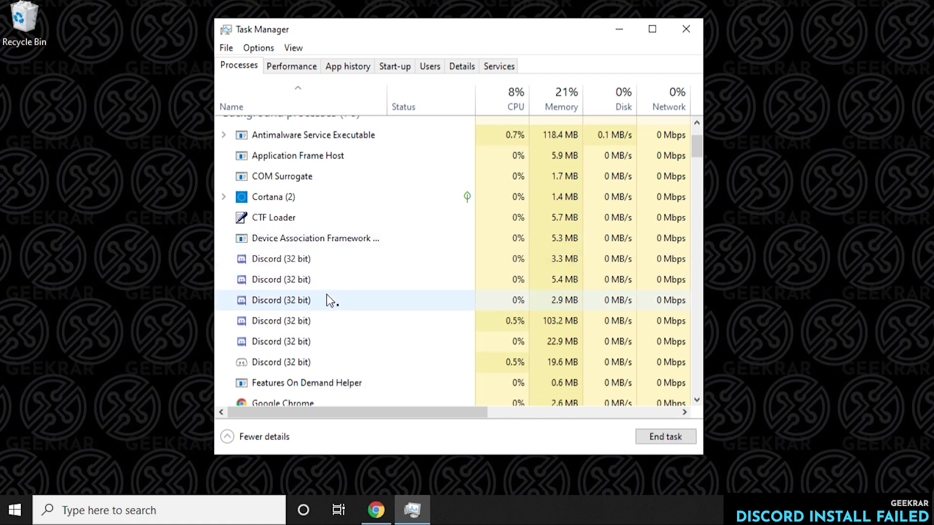
right_click(310, 362)
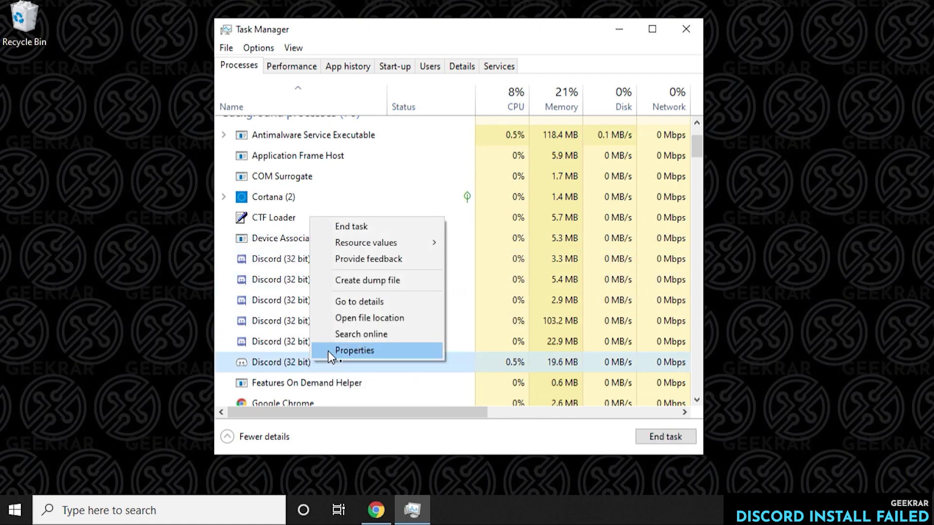
left_click(350, 226)
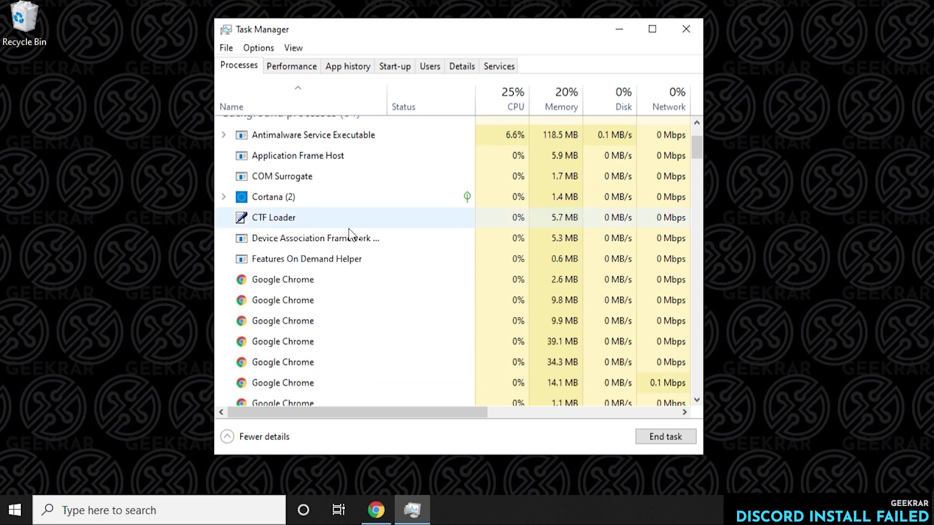
scroll(317, 287, "down", 3)
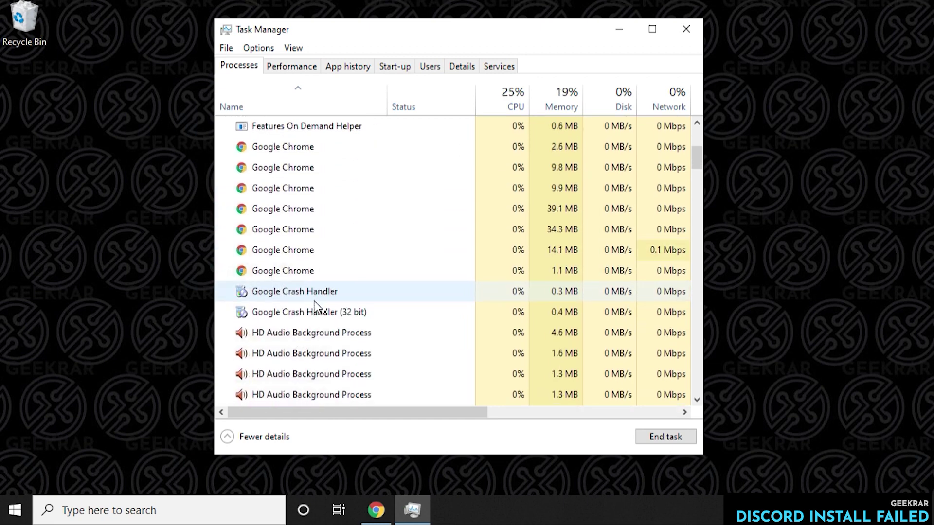
scroll(309, 374, "up", 5)
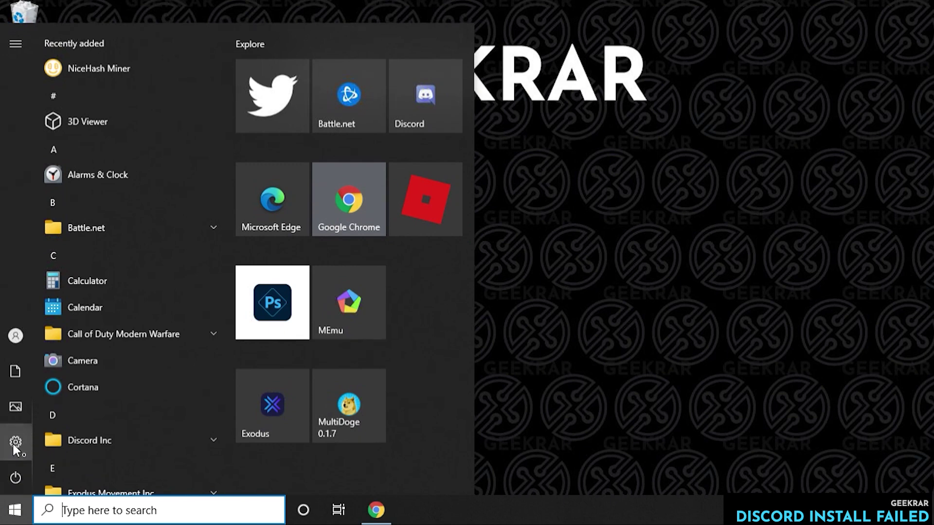
- Go to Apps & features in Windows Settings and scroll down to Discord
left_click(16, 442)
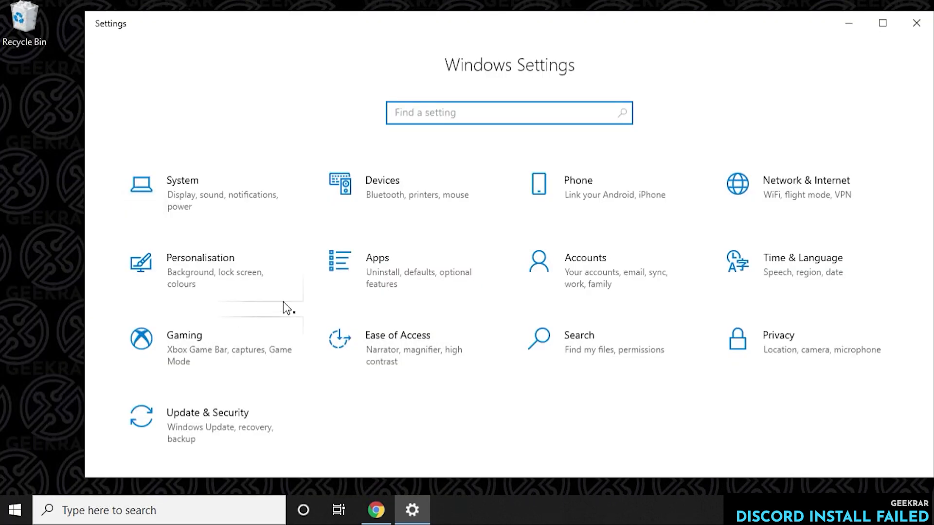
left_click(376, 281)
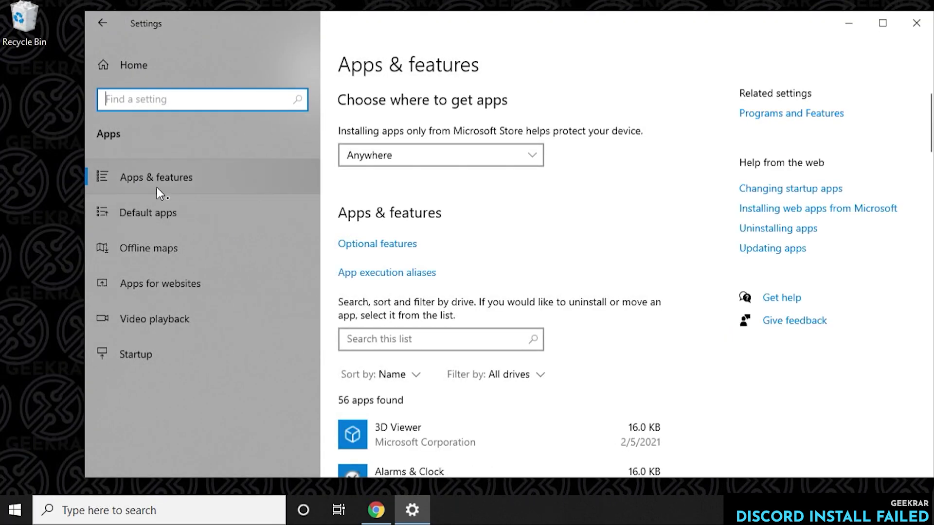
left_click(150, 181)
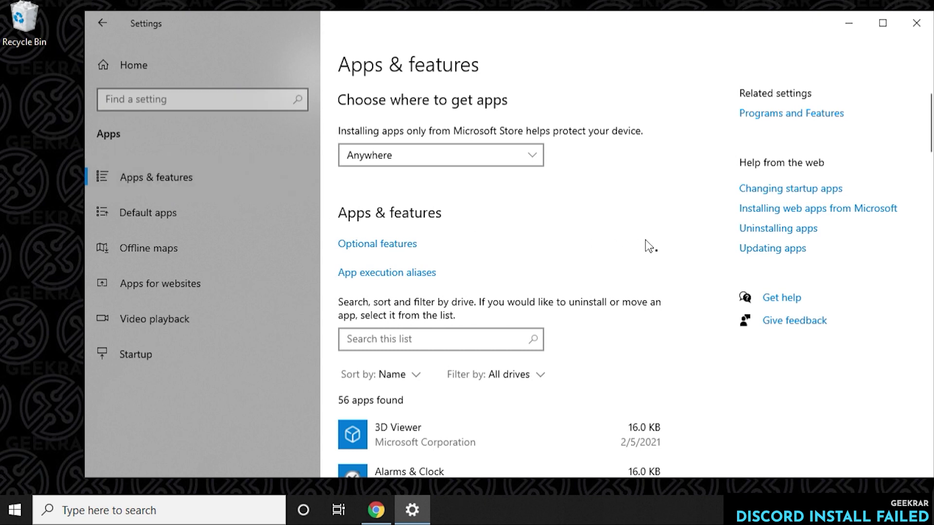
scroll(646, 246, "down", 3)
scroll(647, 246, "down", 6)
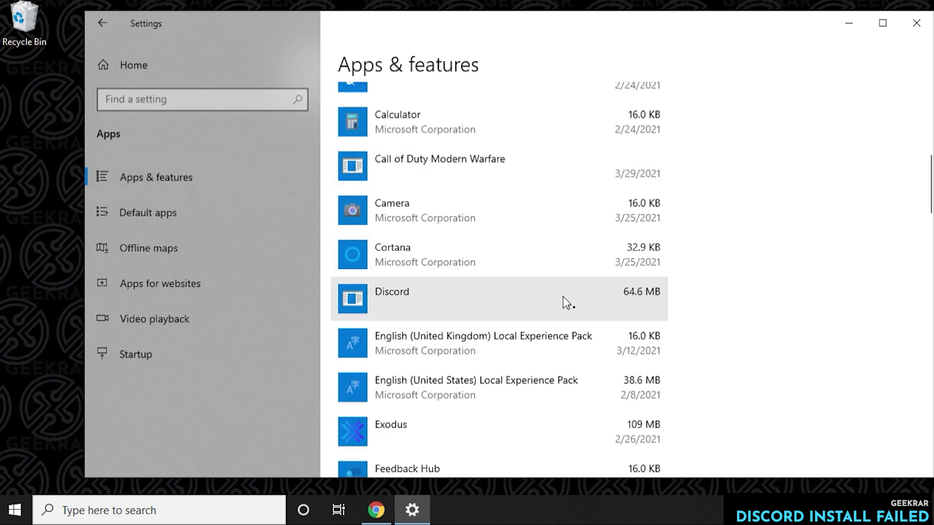
- Uninstall Discord, confirm the removal, and close Settings
left_click(554, 296)
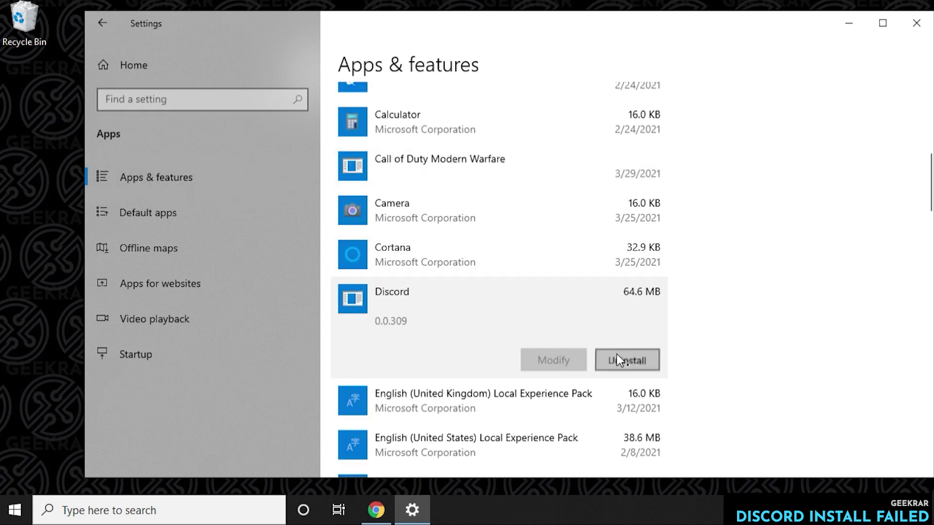
left_click(617, 354)
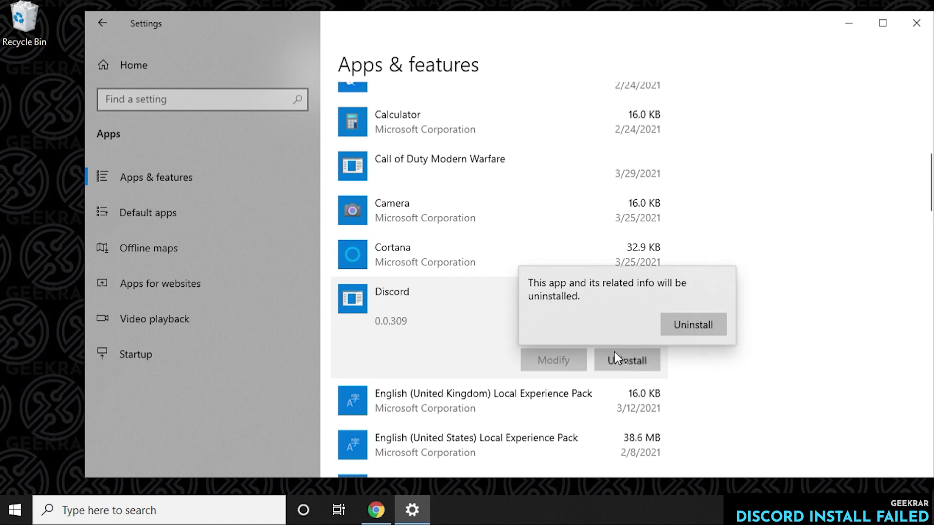
left_click(682, 321)
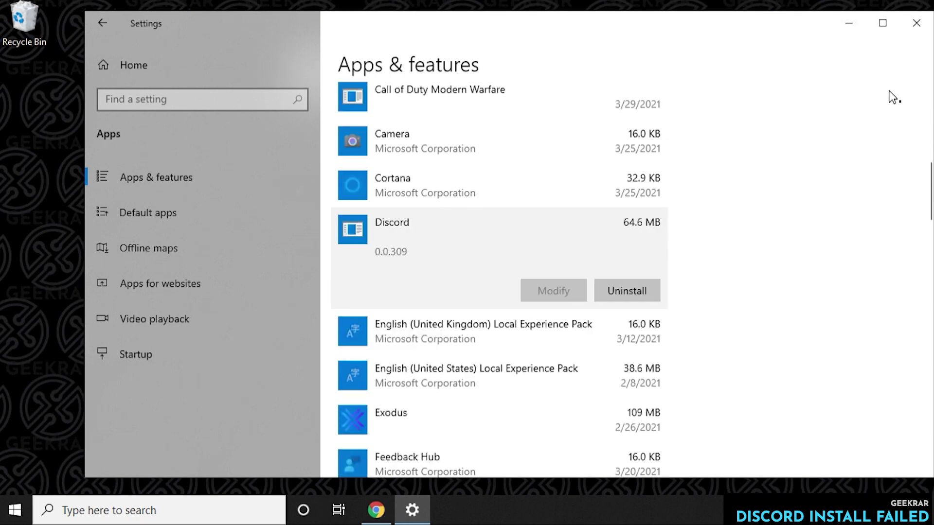
left_click(917, 23)
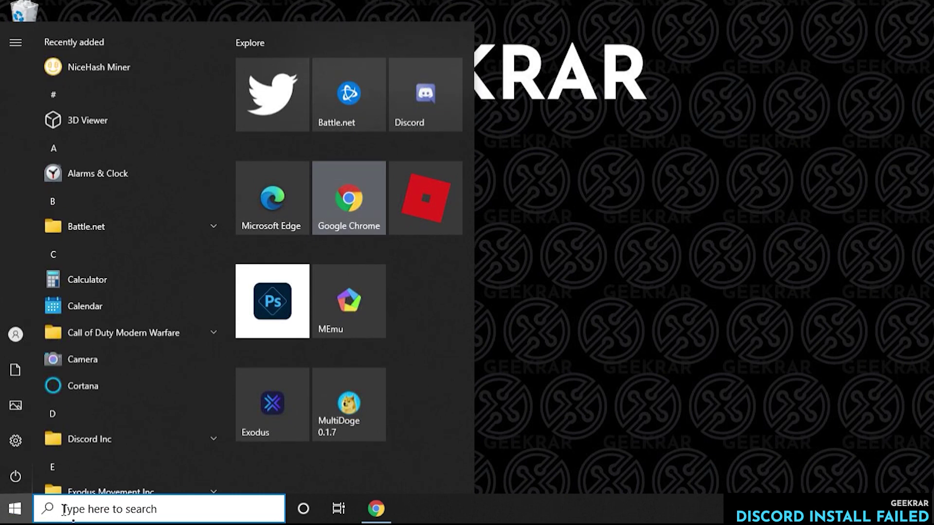
- Open %appdata% and permanently delete the discord folder with Shift+Delete
left_click(65, 509)
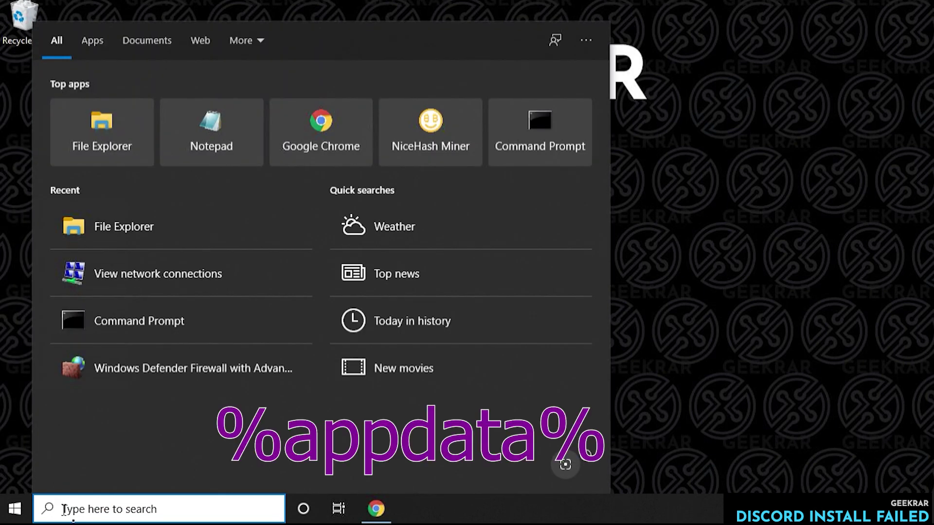
type("%appdata%")
key("Return")
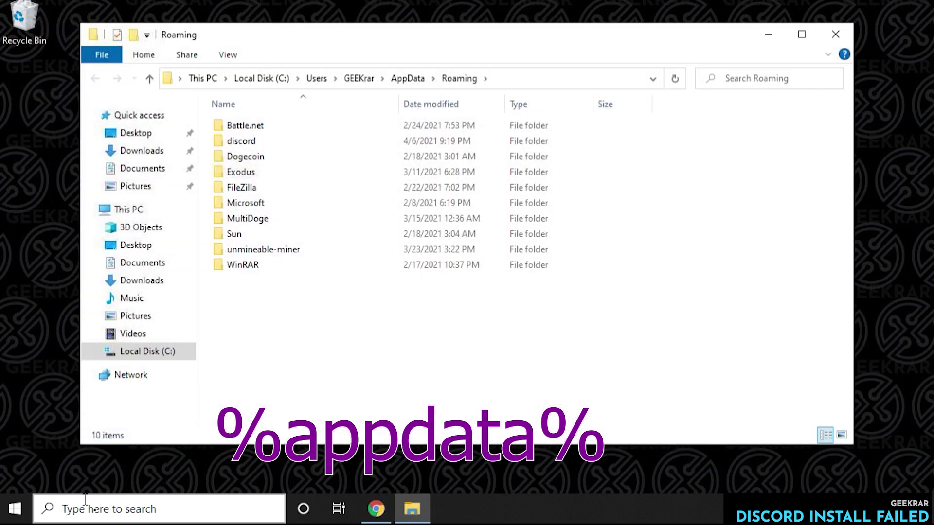
left_click(245, 141)
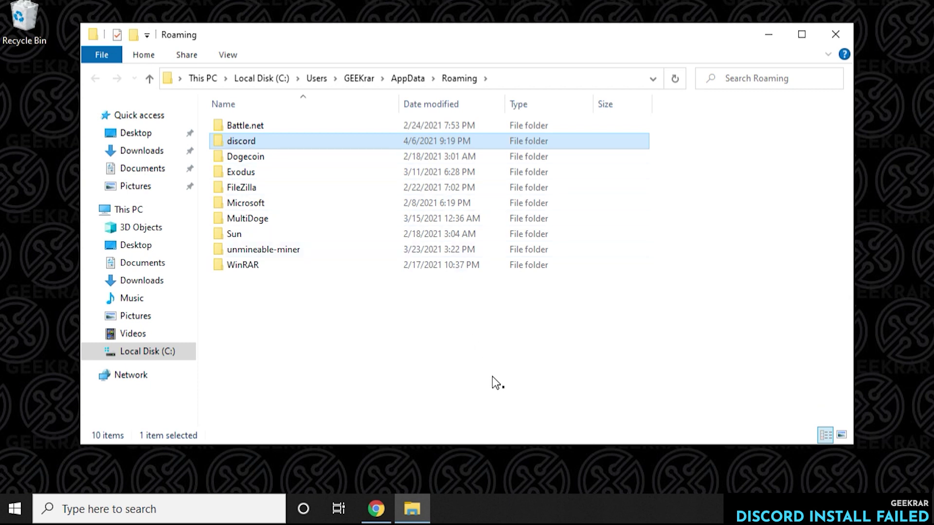
mouse_move(238, 142)
key("shift+Delete")
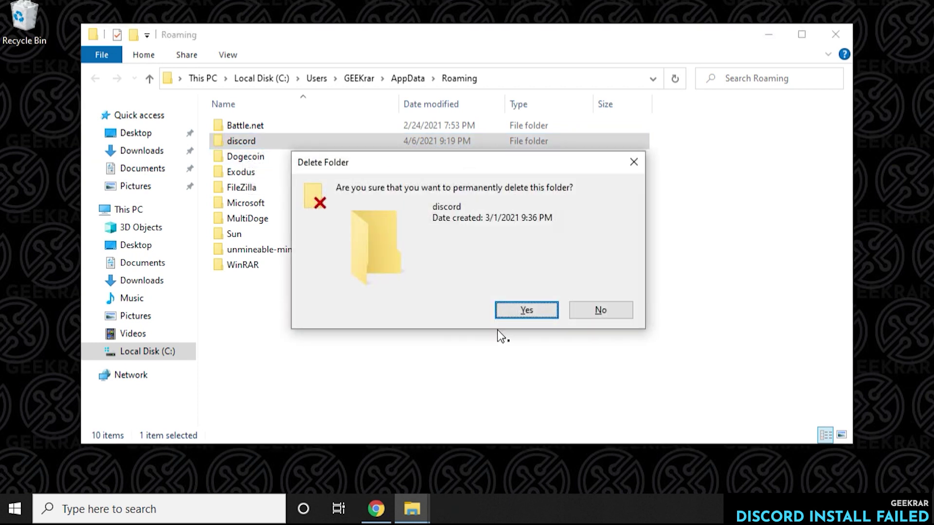
left_click(529, 313)
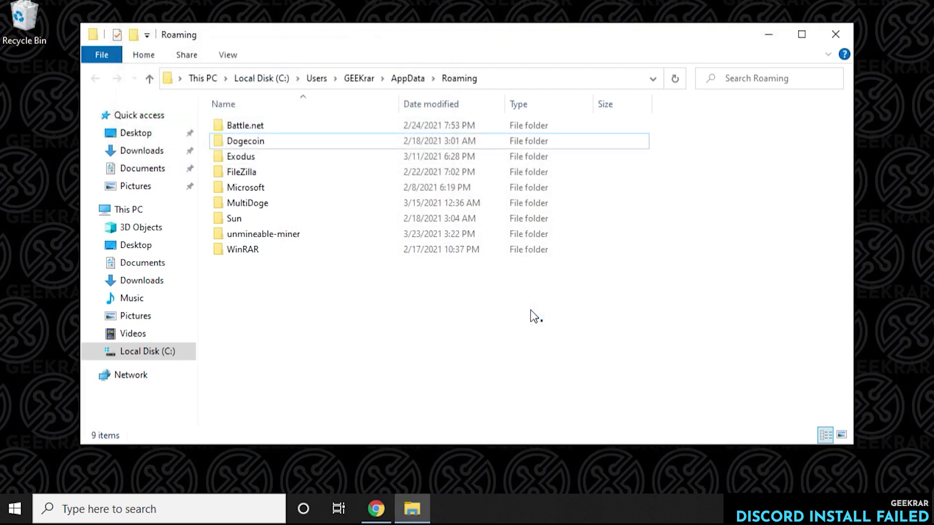
- Search 'discord' in a new Chrome tab and download DiscordSetup.exe for Windows
left_click(845, 41)
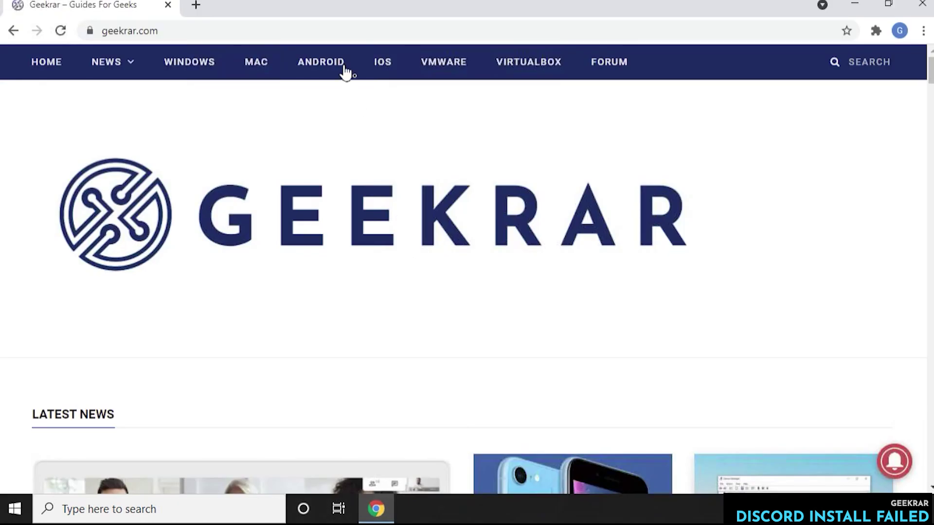
left_click(197, 13)
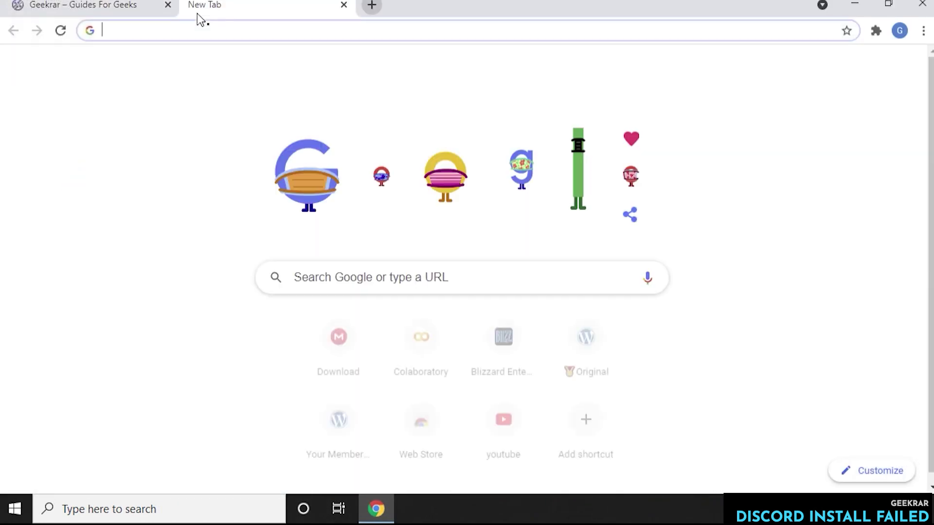
type("discord")
key("Return")
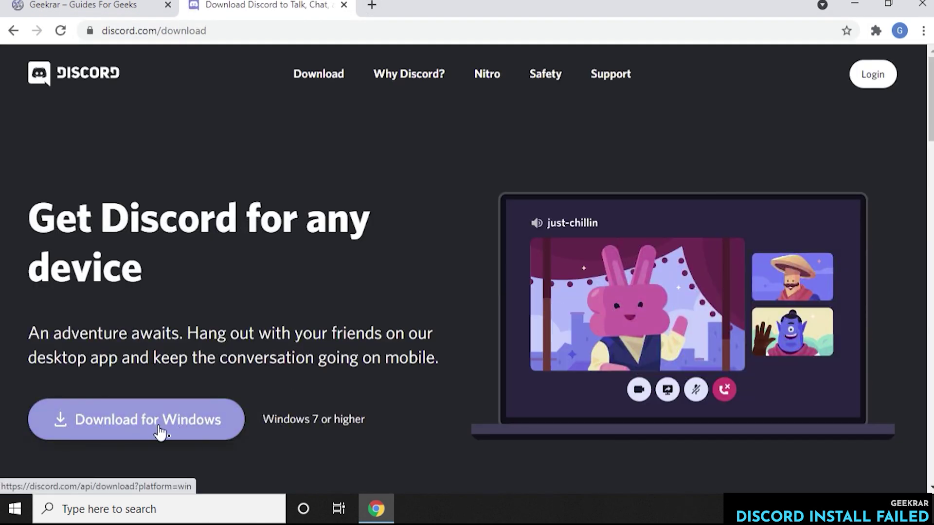
left_click(151, 431)
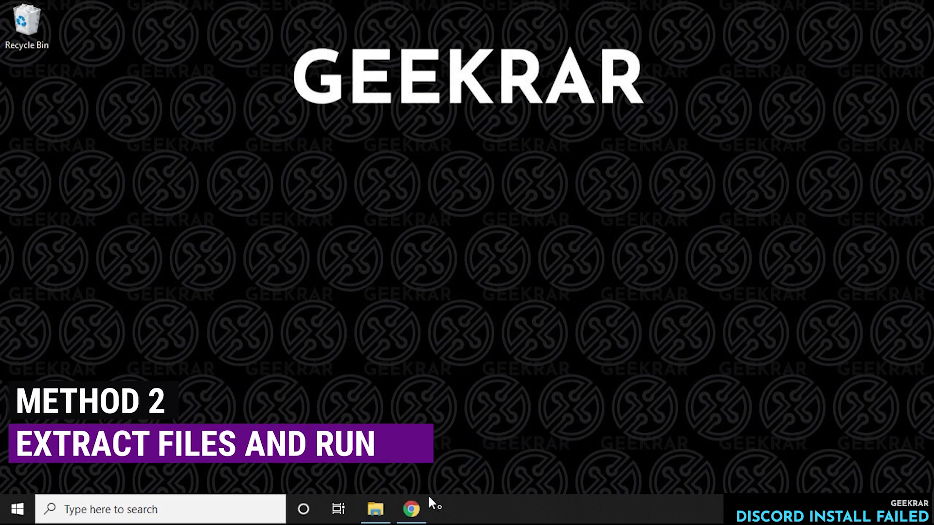
- Search Google for 7zip and download the 64-bit 7-Zip 19.00 installer from 7-zip.org
left_click(413, 509)
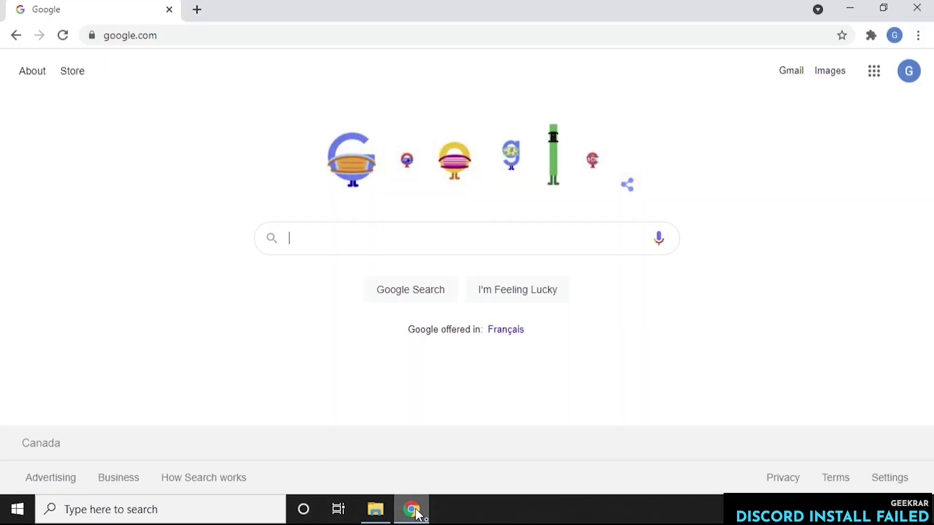
type("7zip")
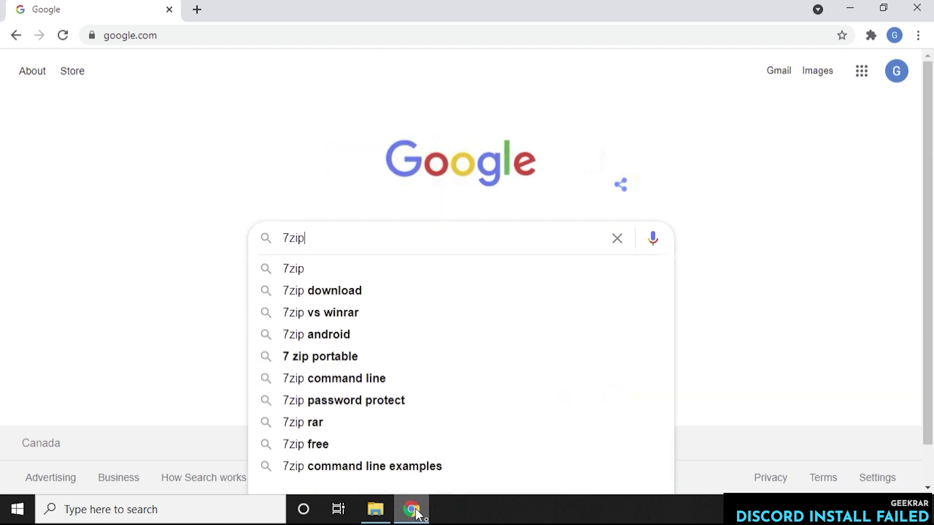
key("Return")
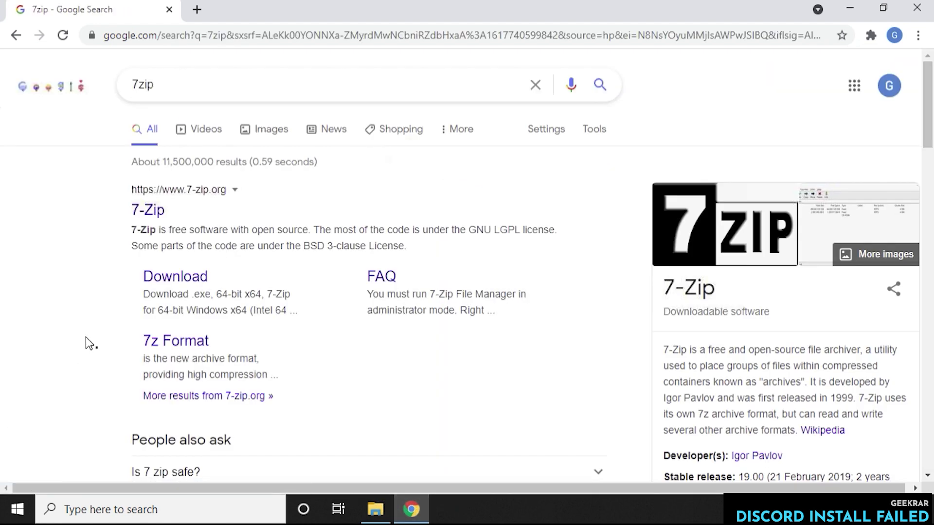
left_click(164, 281)
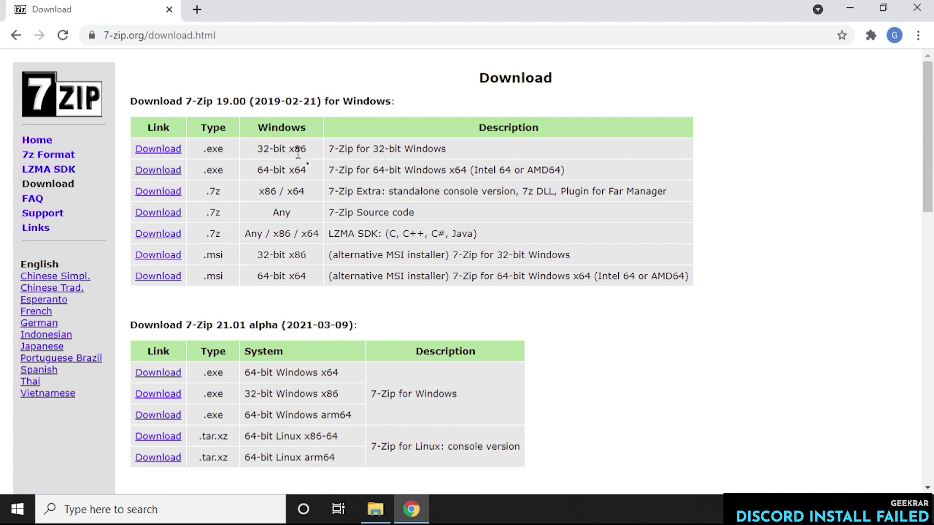
left_click(165, 174)
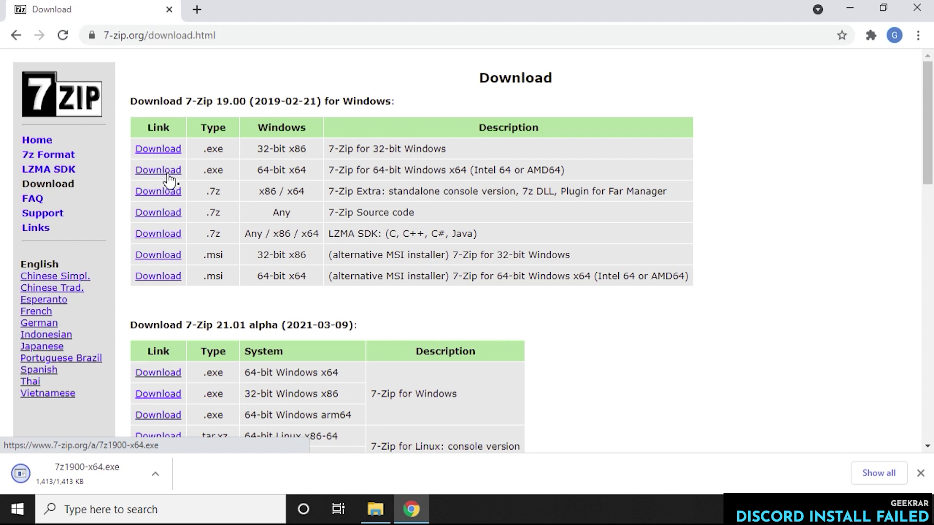
- Install 7-Zip into C:\Program Files\7-Zip, then close the finished setup
left_click(73, 482)
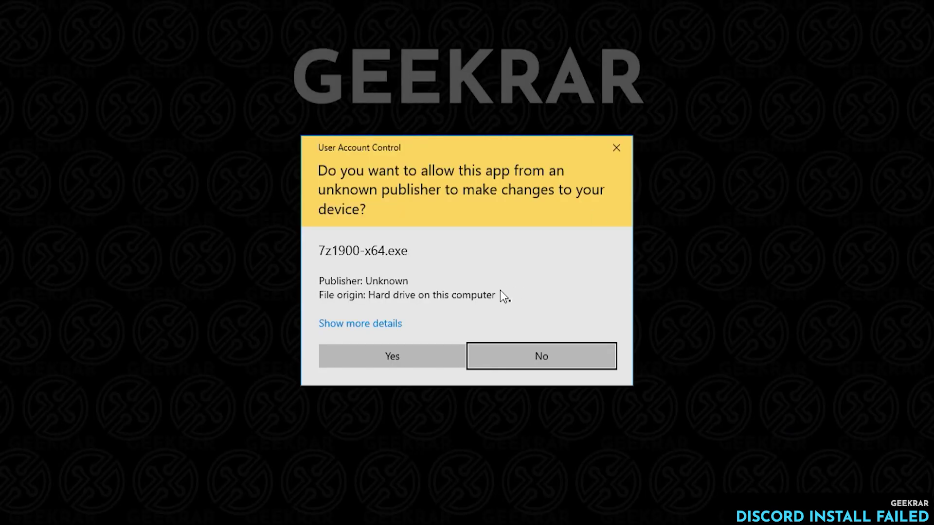
left_click(425, 354)
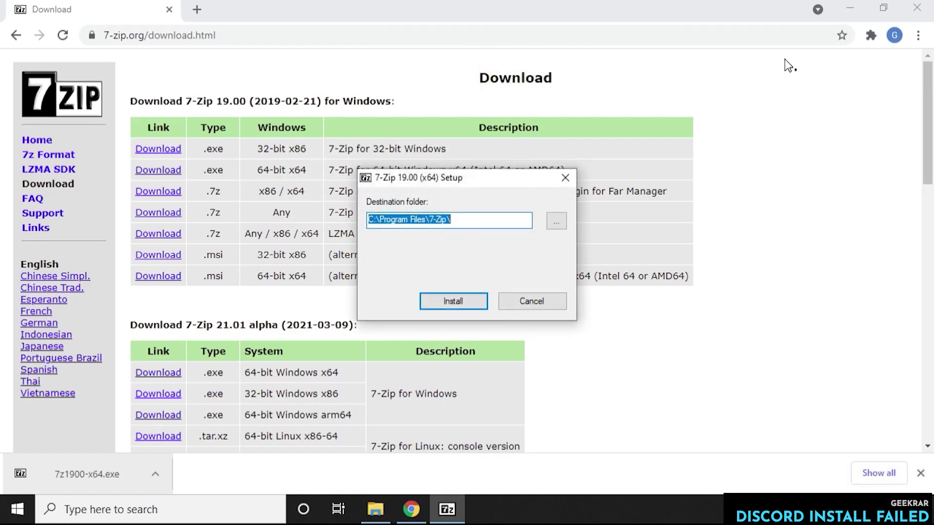
left_click(850, 8)
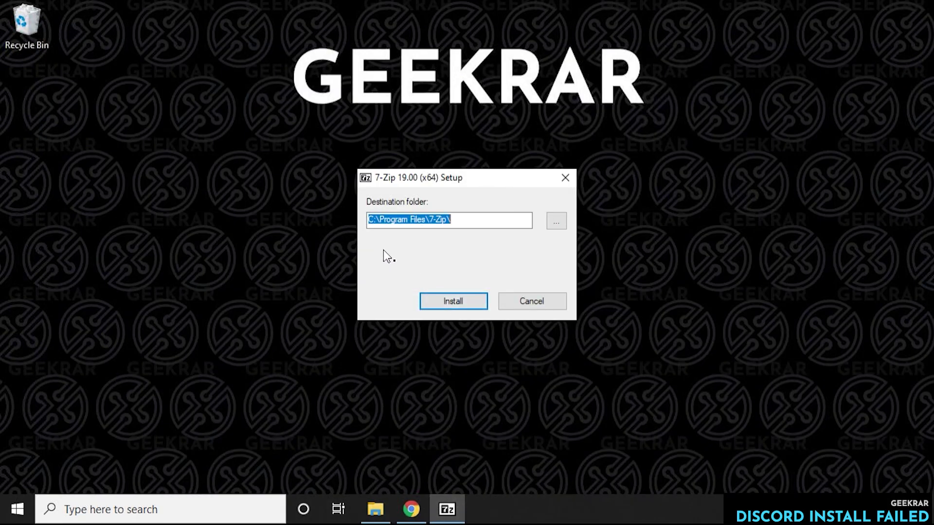
left_click(435, 296)
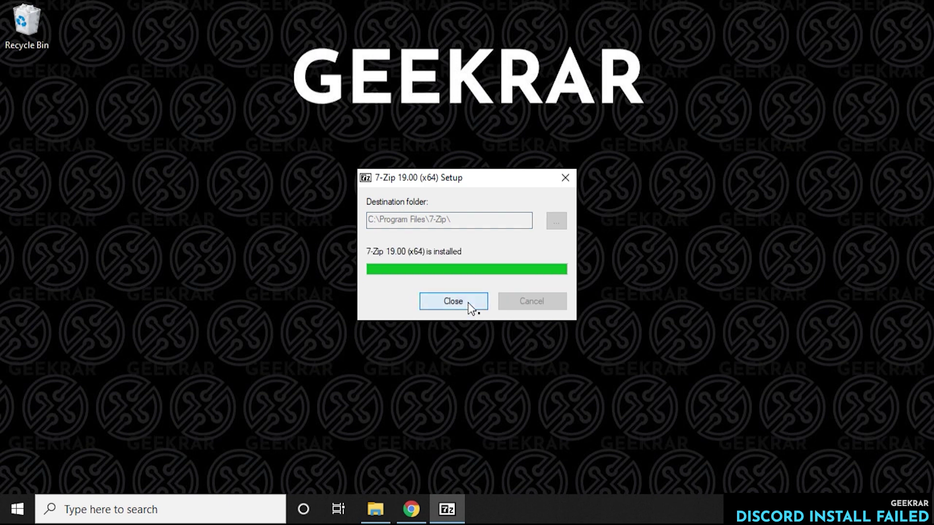
left_click(464, 302)
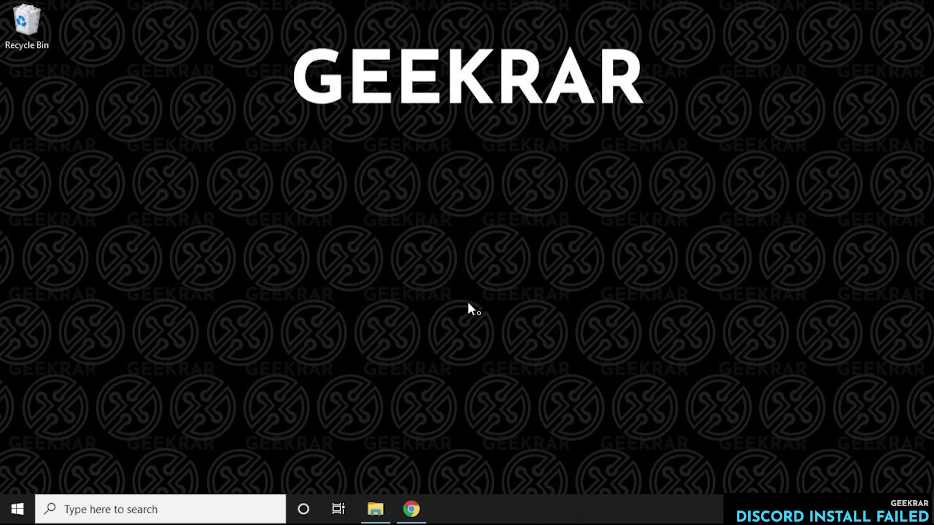
- Move DiscordSetup from the Downloads folder onto the desktop
left_click(375, 509)
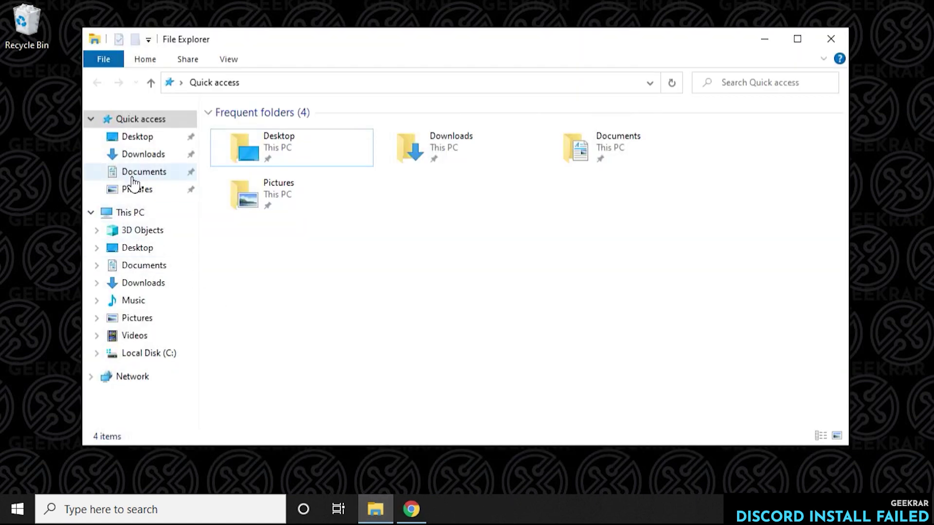
left_click(141, 154)
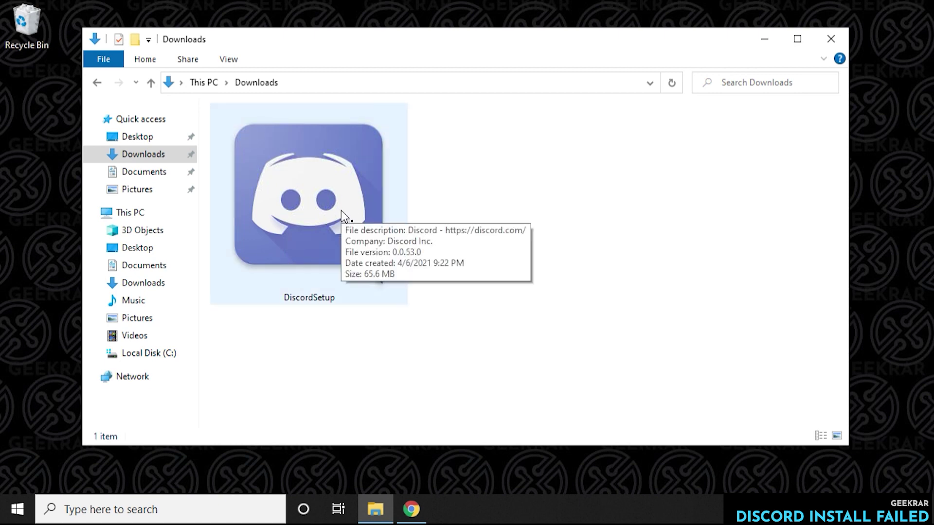
left_click_drag(403, 43, 615, 89)
left_click_drag(486, 263, 170, 273)
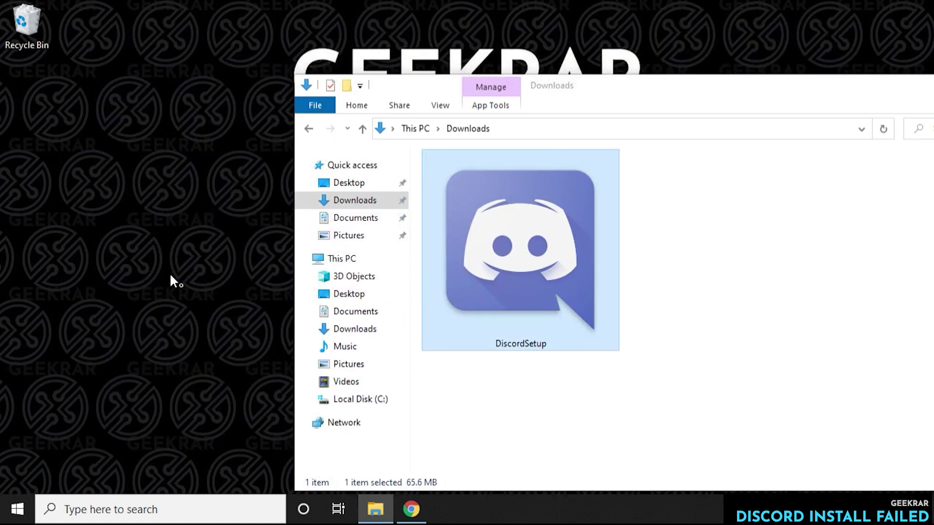
left_click(690, 107)
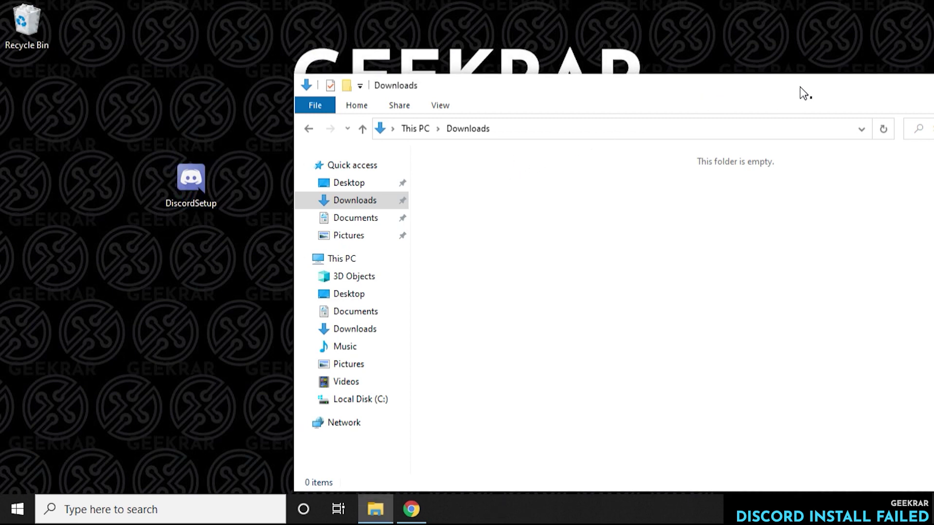
left_click_drag(800, 92, 582, 138)
left_click(821, 129)
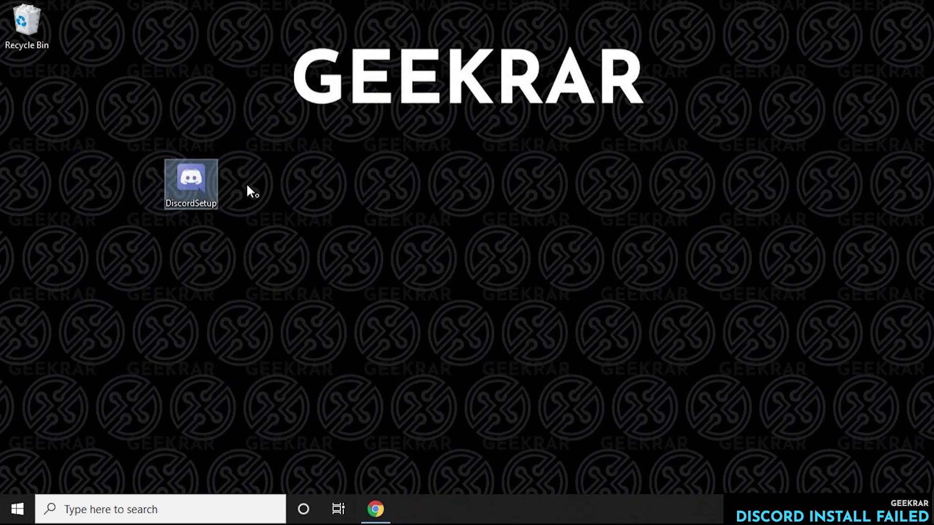
- Extract DiscordSetup with 7-Zip to a "DiscordSetup\" folder
right_click(200, 188)
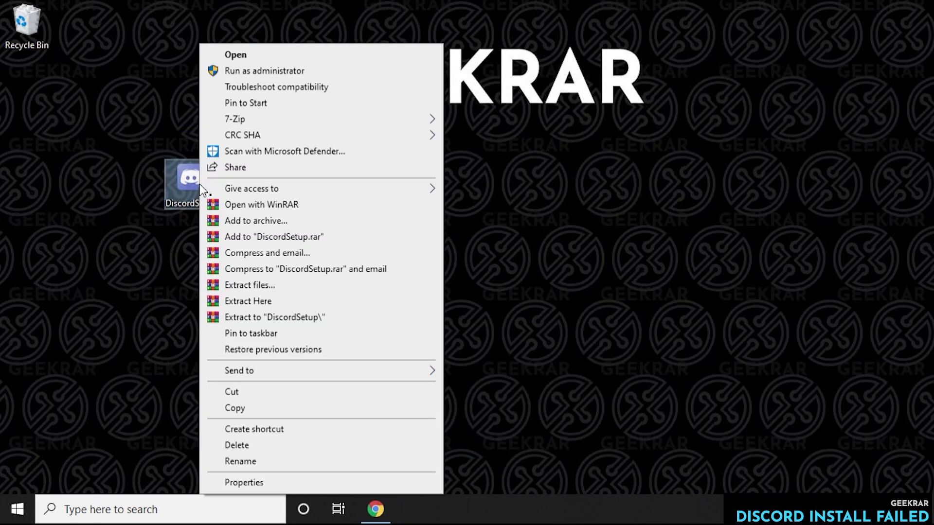
mouse_move(247, 121)
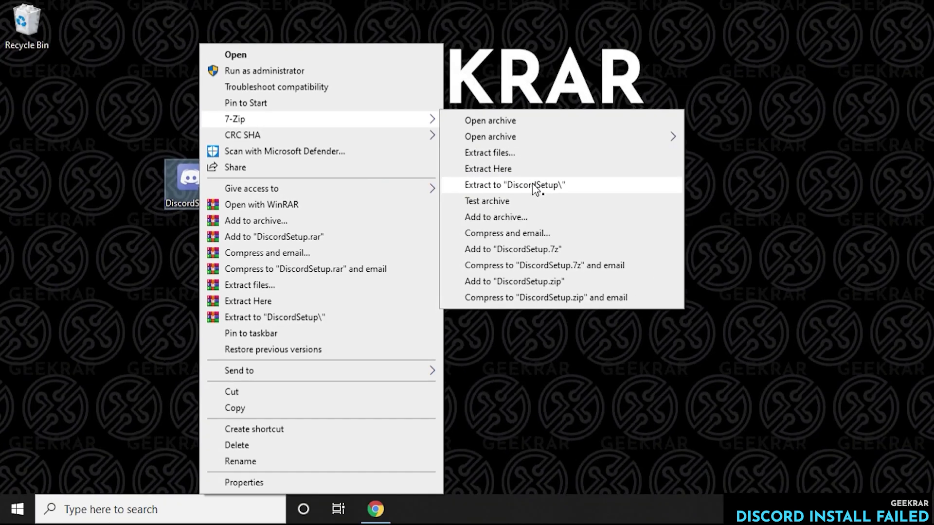
left_click(532, 185)
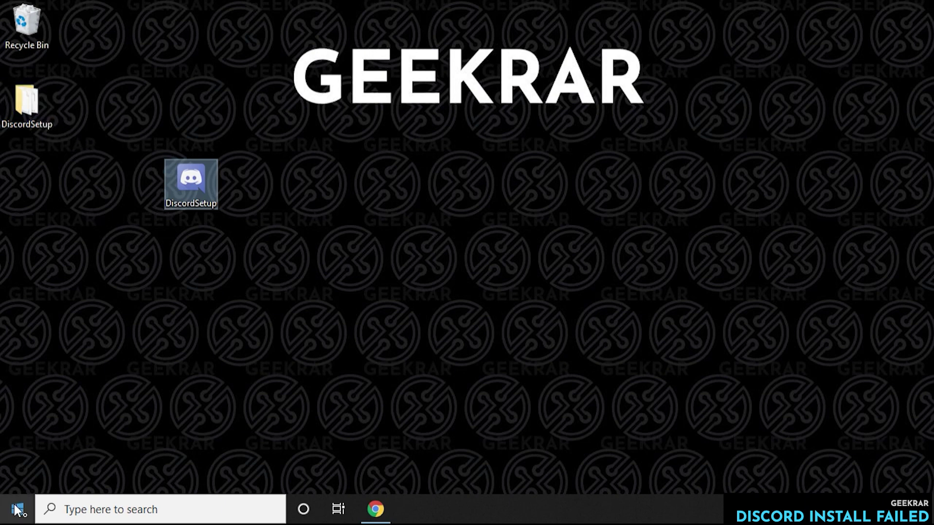
- Drag the DiscordSetup folder into C:\ and open it to show the nupkg, RELEASES and Update files
left_click(76, 511)
type("file")
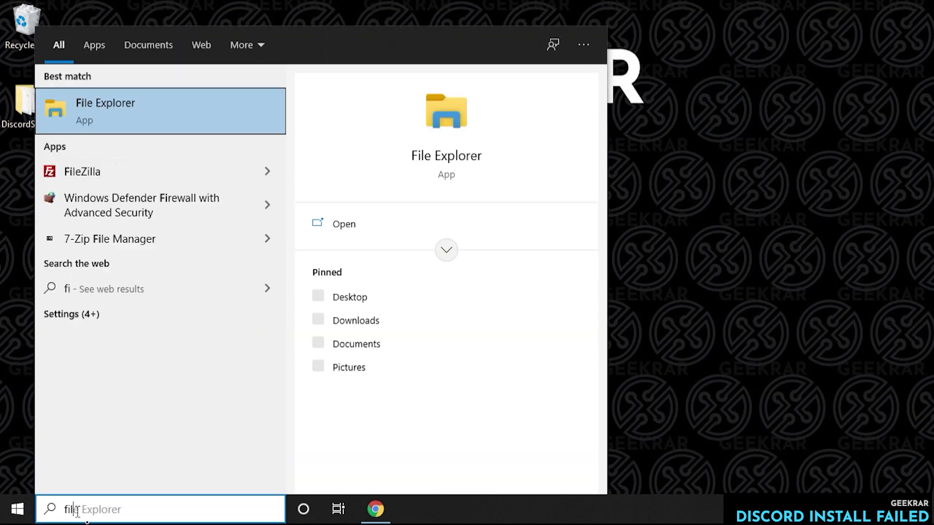
left_click(138, 110)
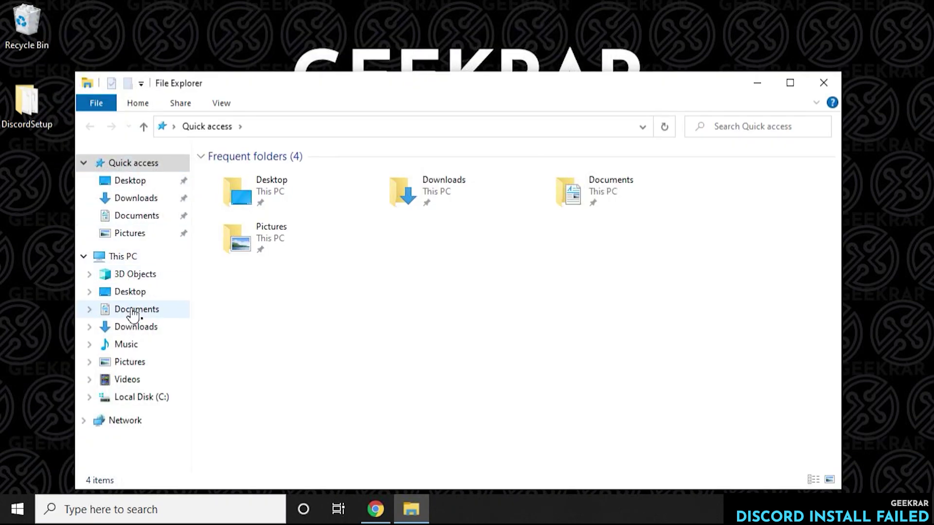
left_click(124, 260)
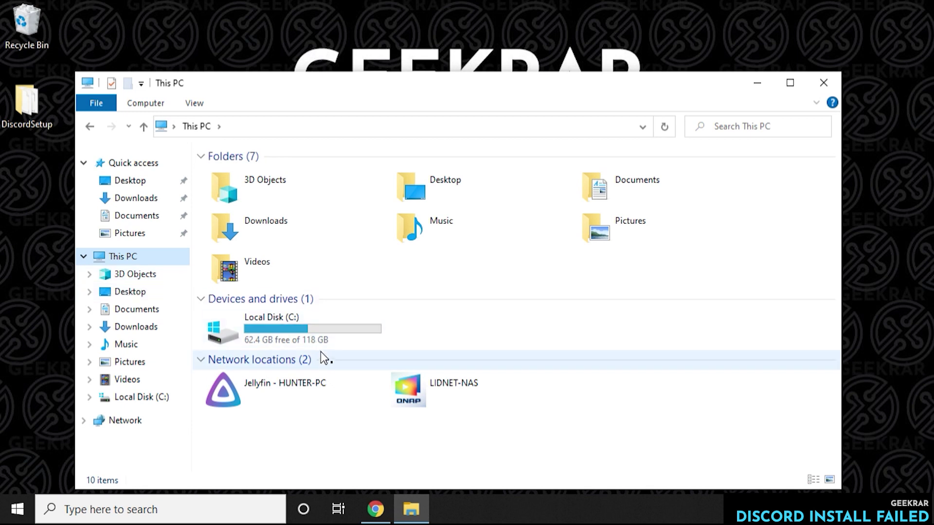
double_click(314, 333)
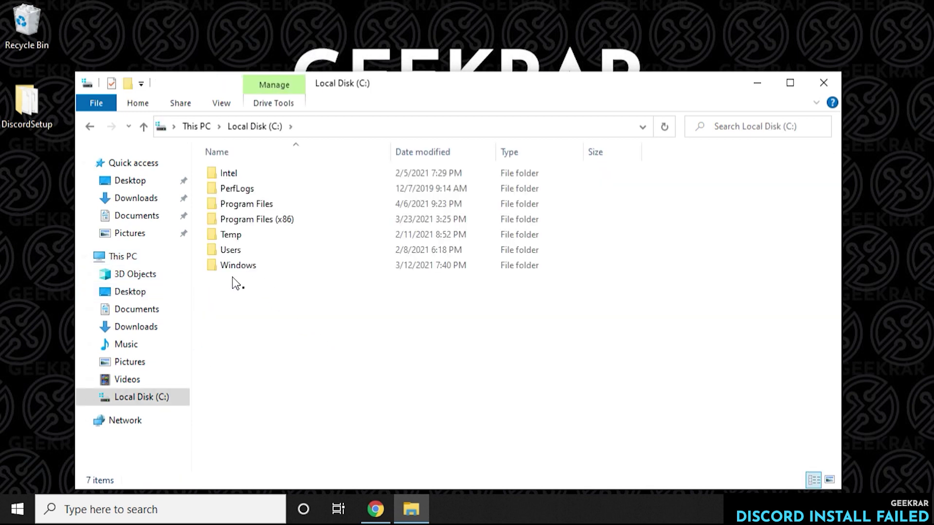
left_click_drag(25, 104, 258, 305)
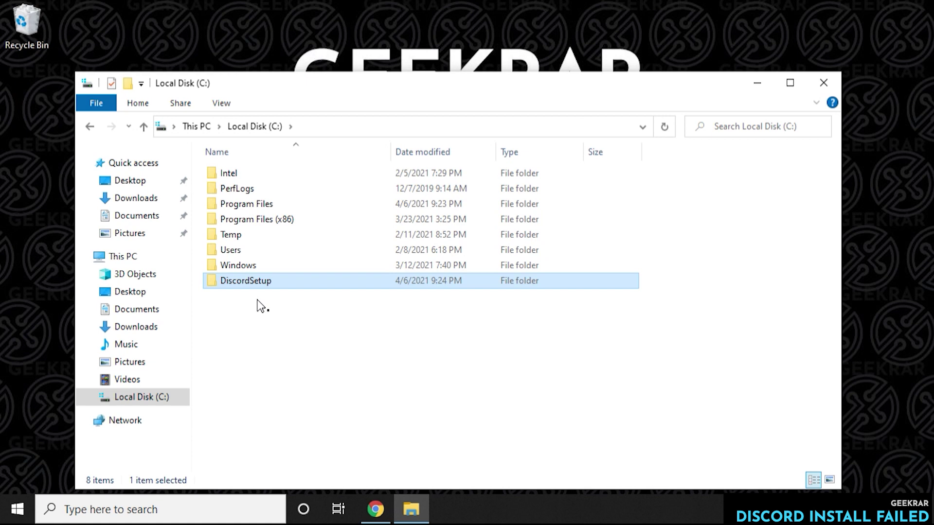
double_click(247, 281)
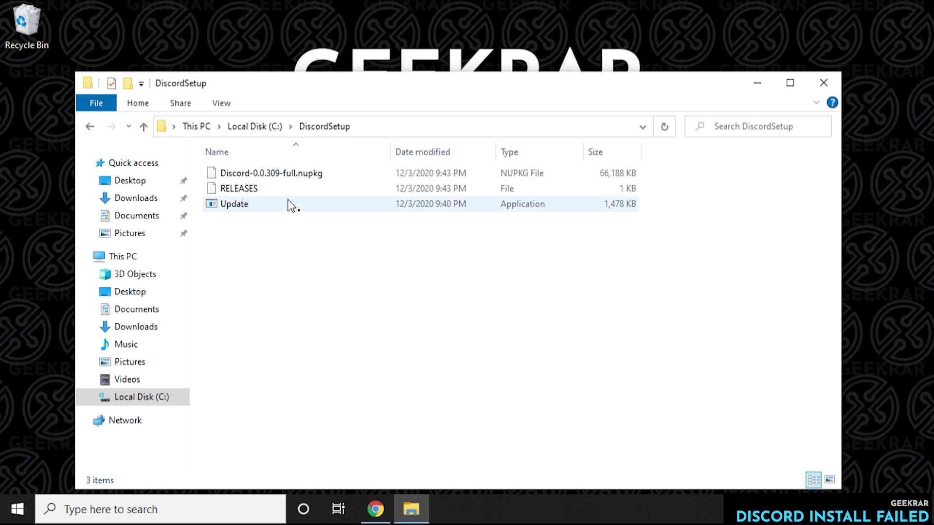
- Extract Discord-0.0.309-full.nupkg with 7-Zip to "Discord-0.0.309-full\"
right_click(293, 176)
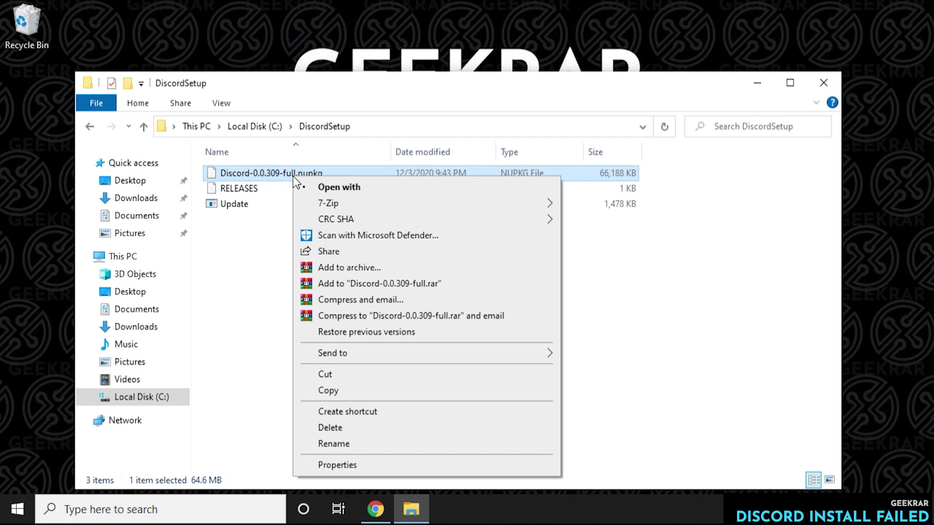
mouse_move(393, 208)
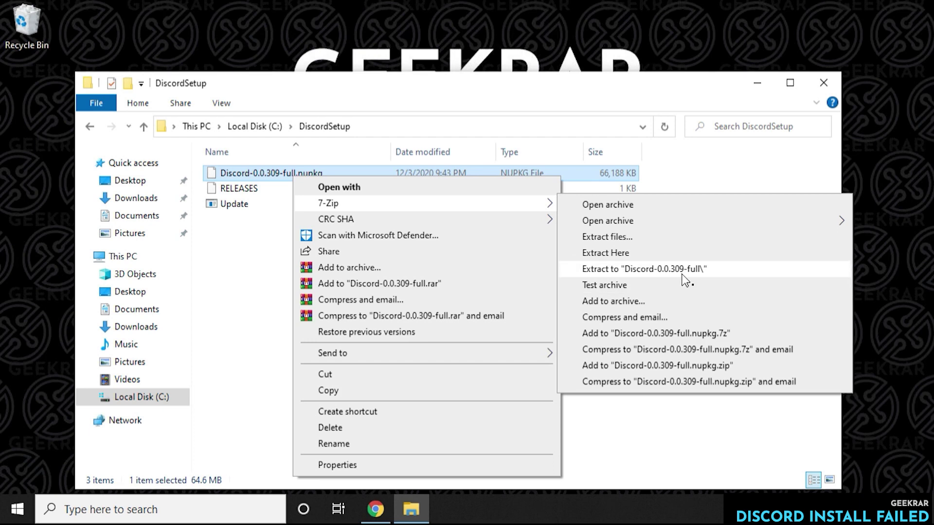
left_click(682, 275)
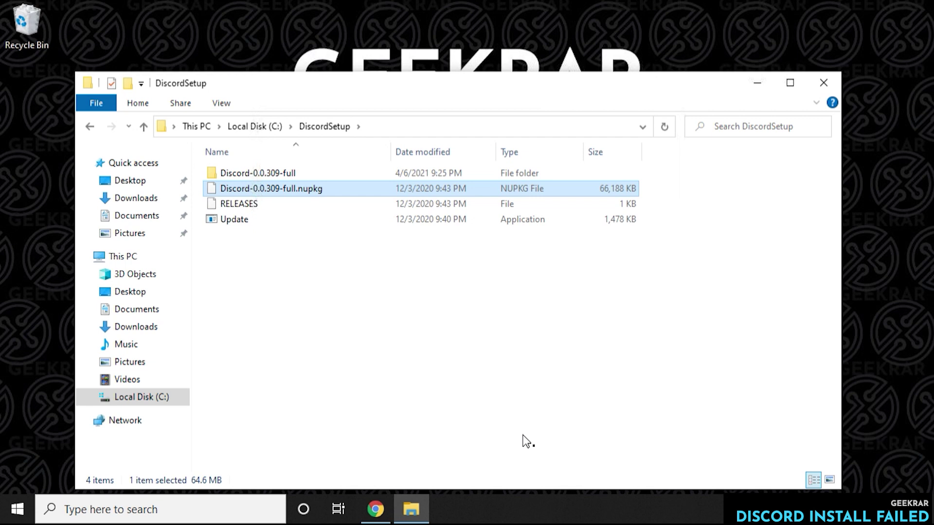
- Open Discord-0.0.309-full\lib\net45 to reach the Discord application
double_click(290, 174)
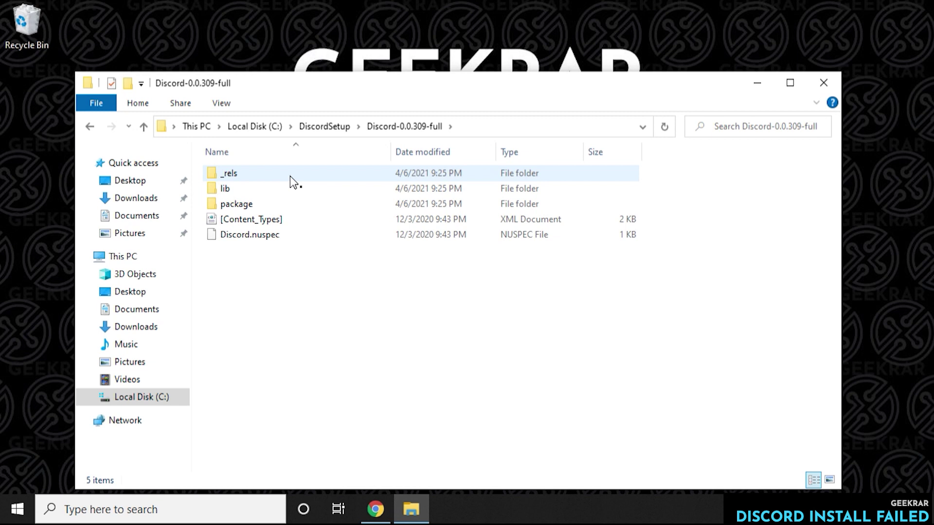
double_click(228, 189)
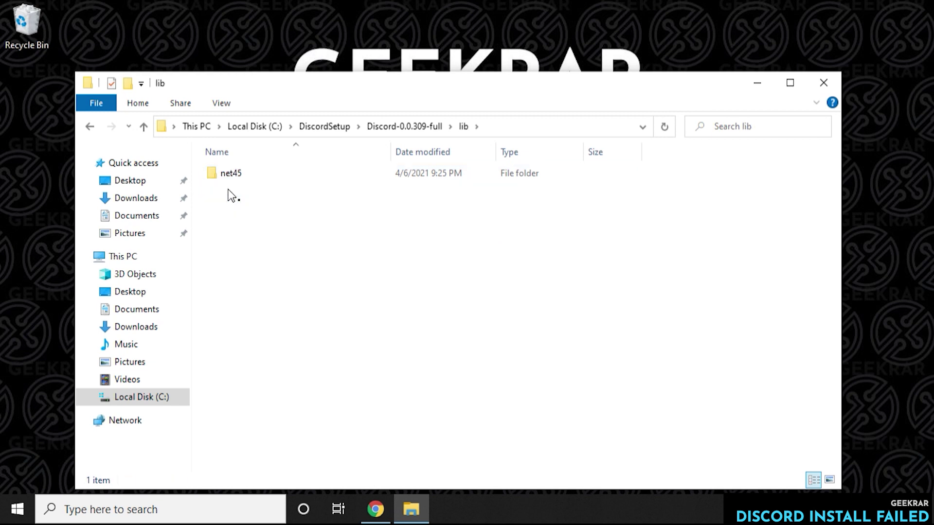
double_click(236, 174)
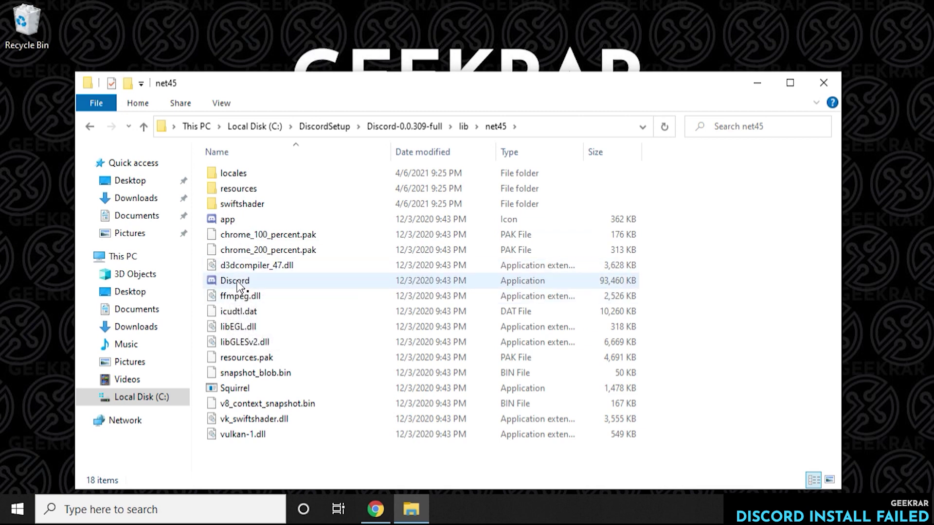
mouse_move(238, 286)
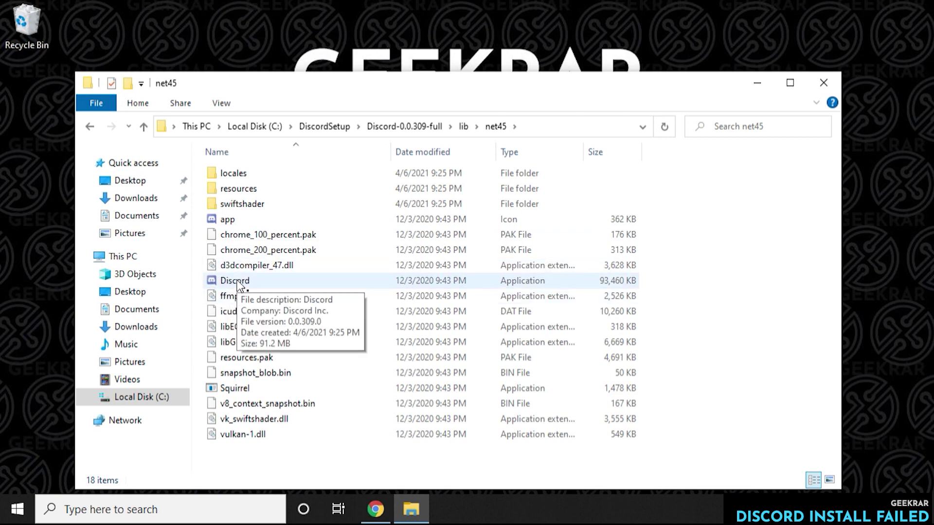
- Send Discord to the desktop as a shortcut, close Explorer, and drag DiscordSetup onto the Recycle Bin
right_click(238, 286)
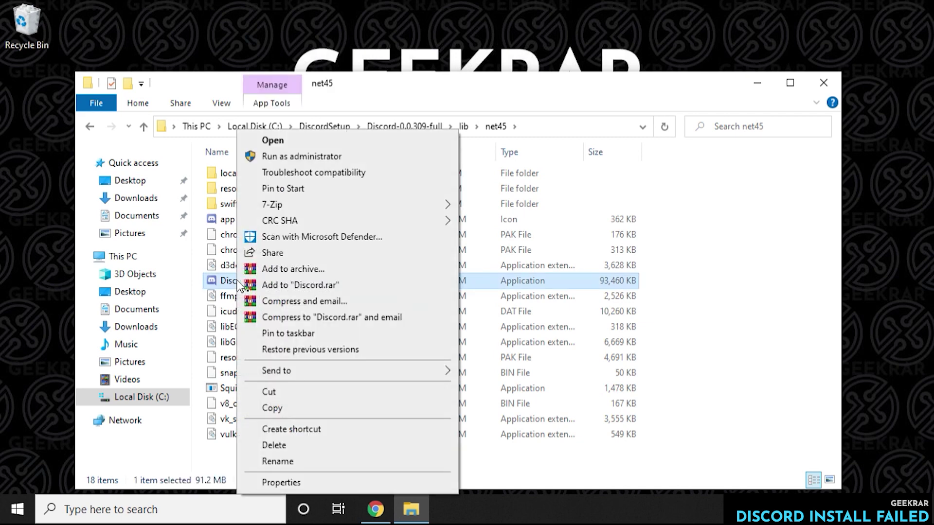
mouse_move(325, 376)
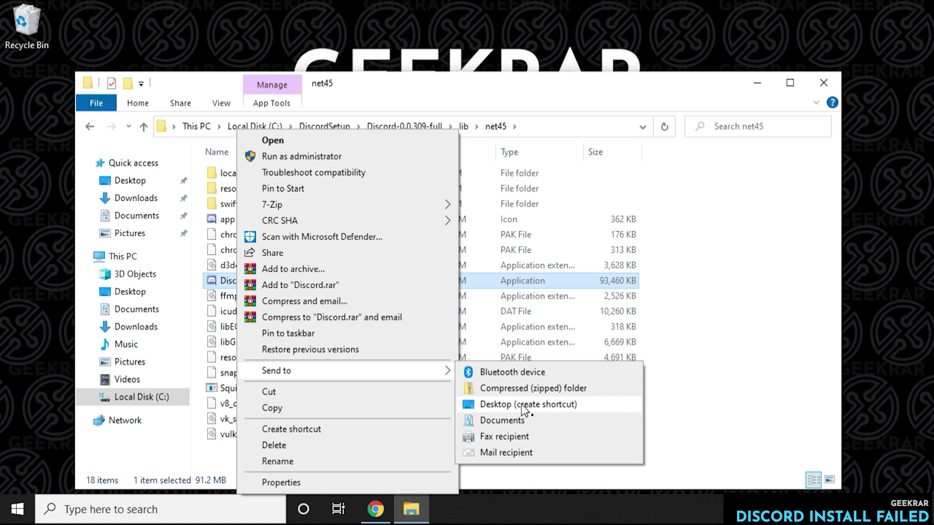
left_click(522, 406)
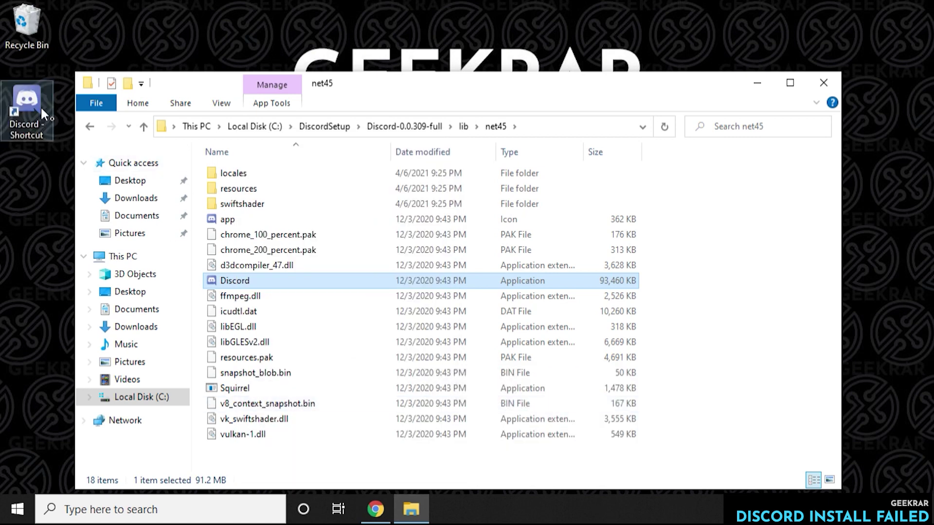
left_click(822, 85)
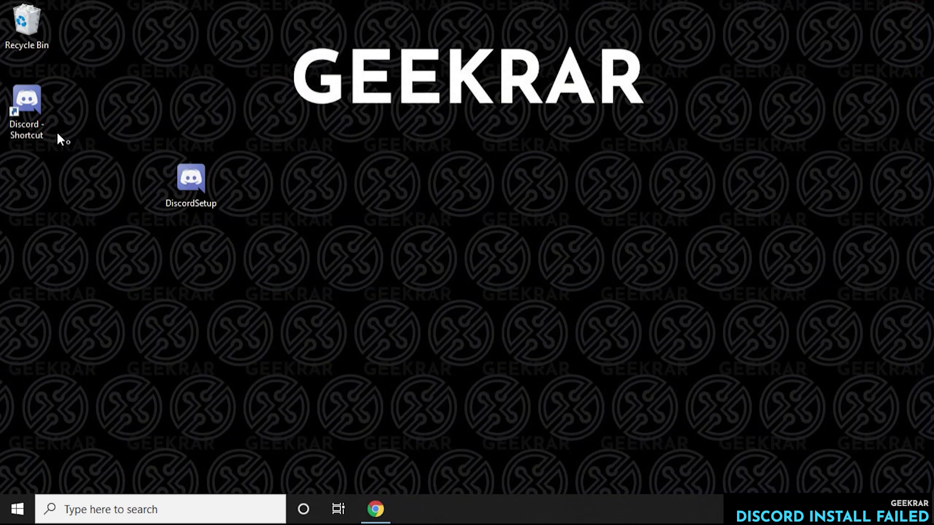
left_click_drag(193, 187, 27, 25)
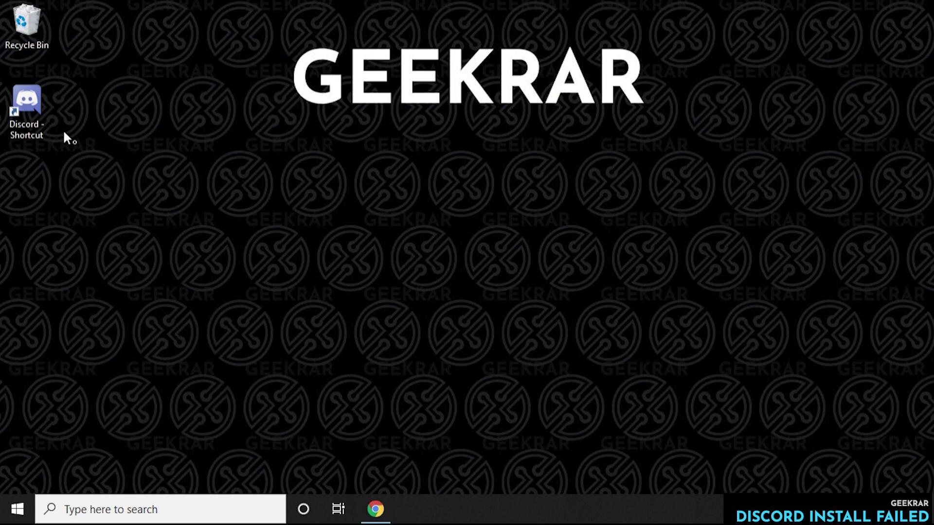
- Launch Discord from the 'Discord - Shortcut' desktop icon to reach its login screen
double_click(37, 105)
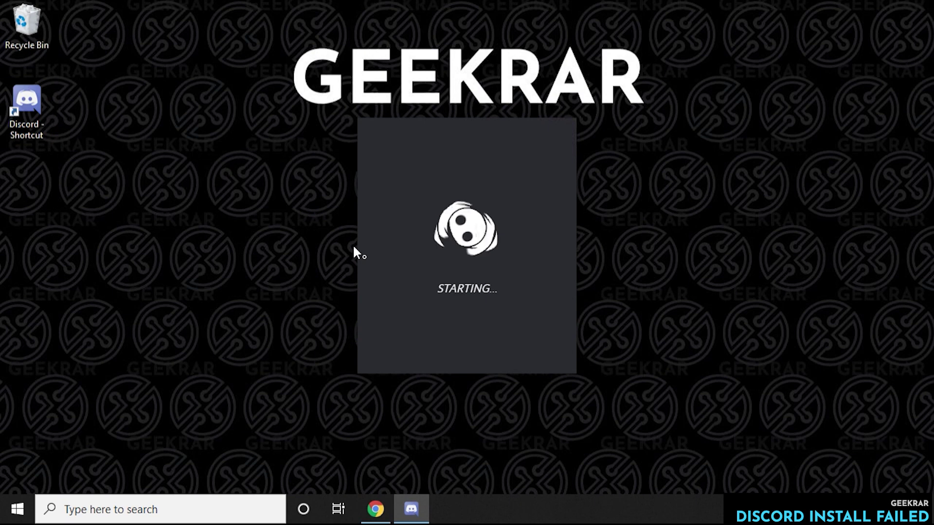